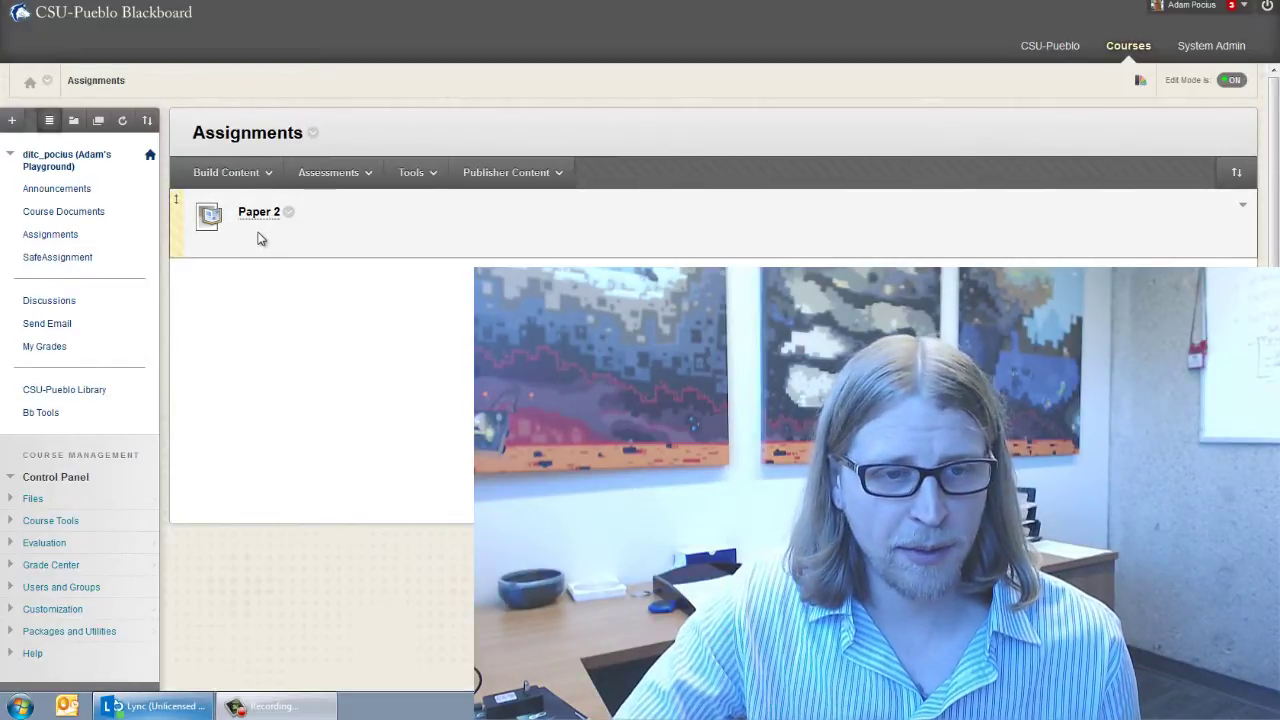
pyautogui.click(352, 183)
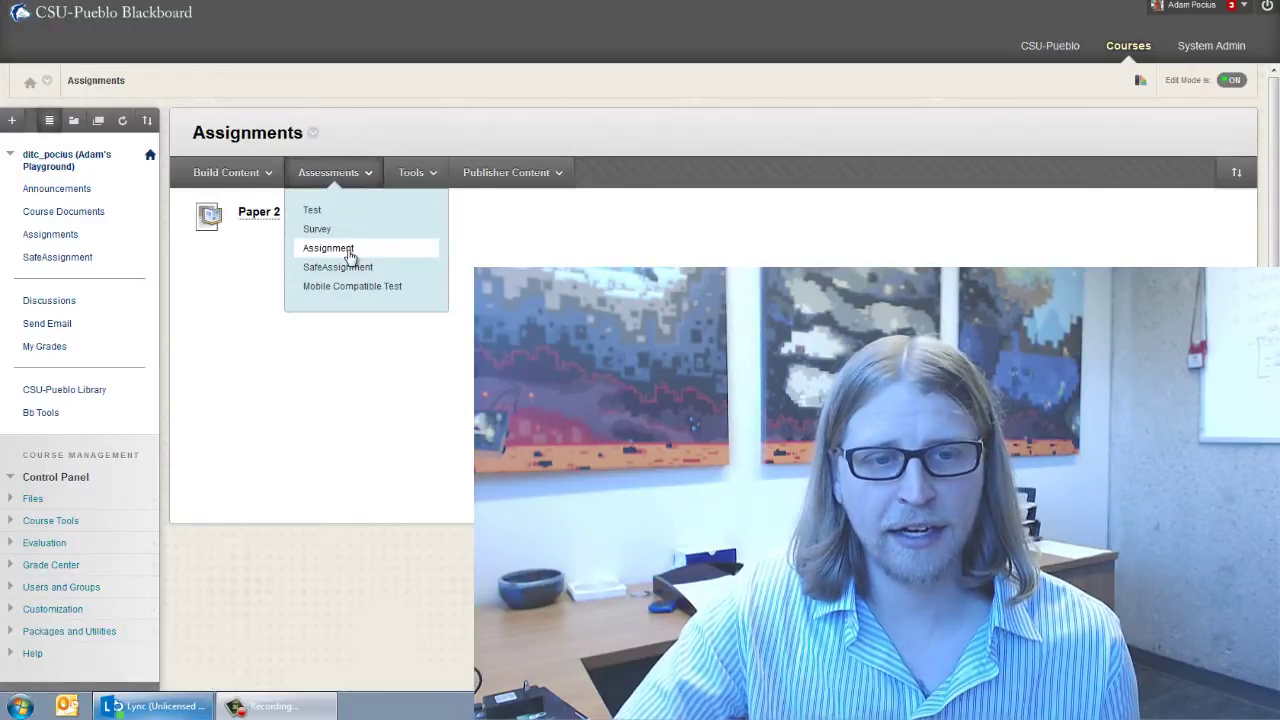
pyautogui.click(238, 274)
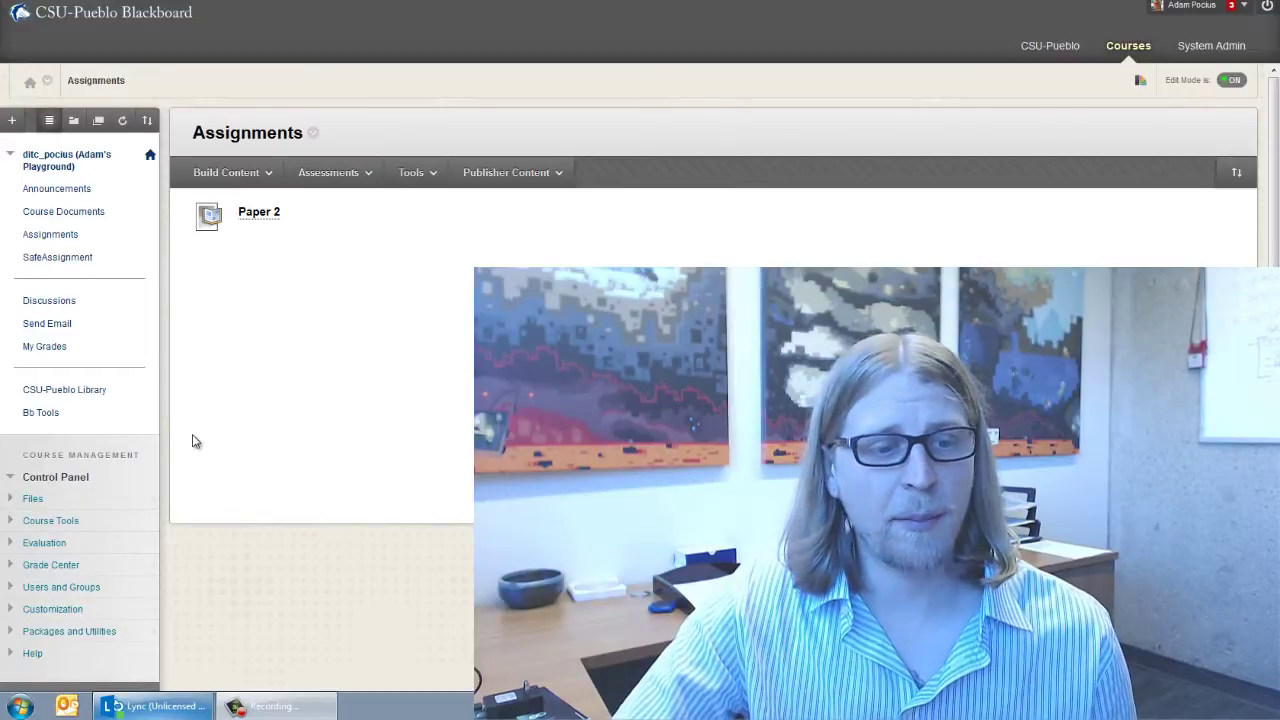
# Step: Open the Needs Grading list of the Grade Center to view the submissions awaiting grades
pyautogui.click(53, 568)
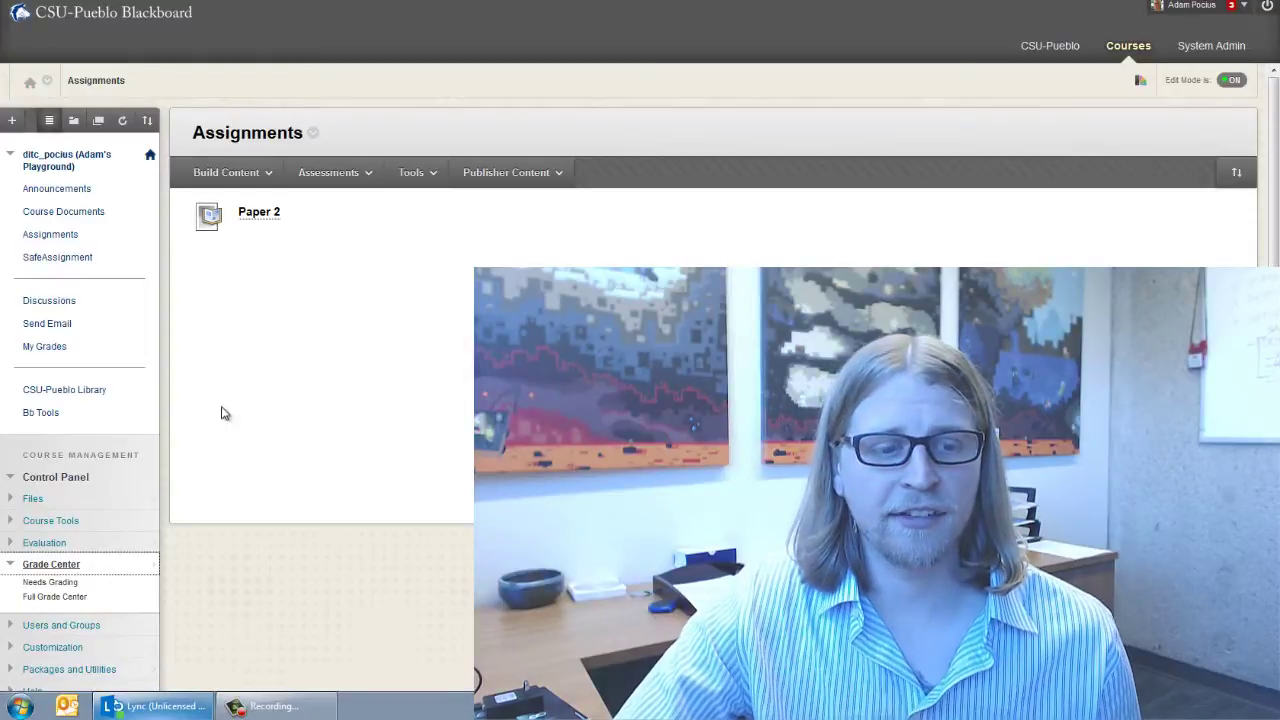
pyautogui.click(48, 584)
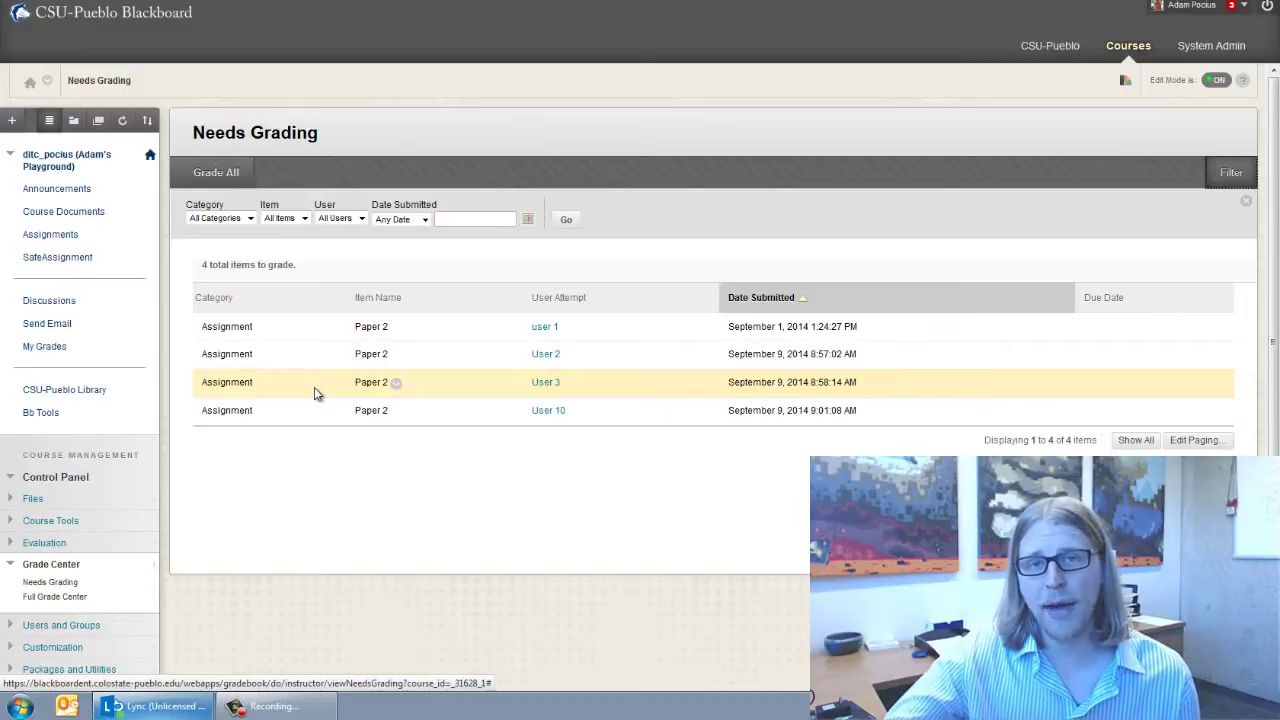
# Step: Open the Full Grade Center and start an Assignment File Download for the Paper 2 column
pyautogui.click(57, 597)
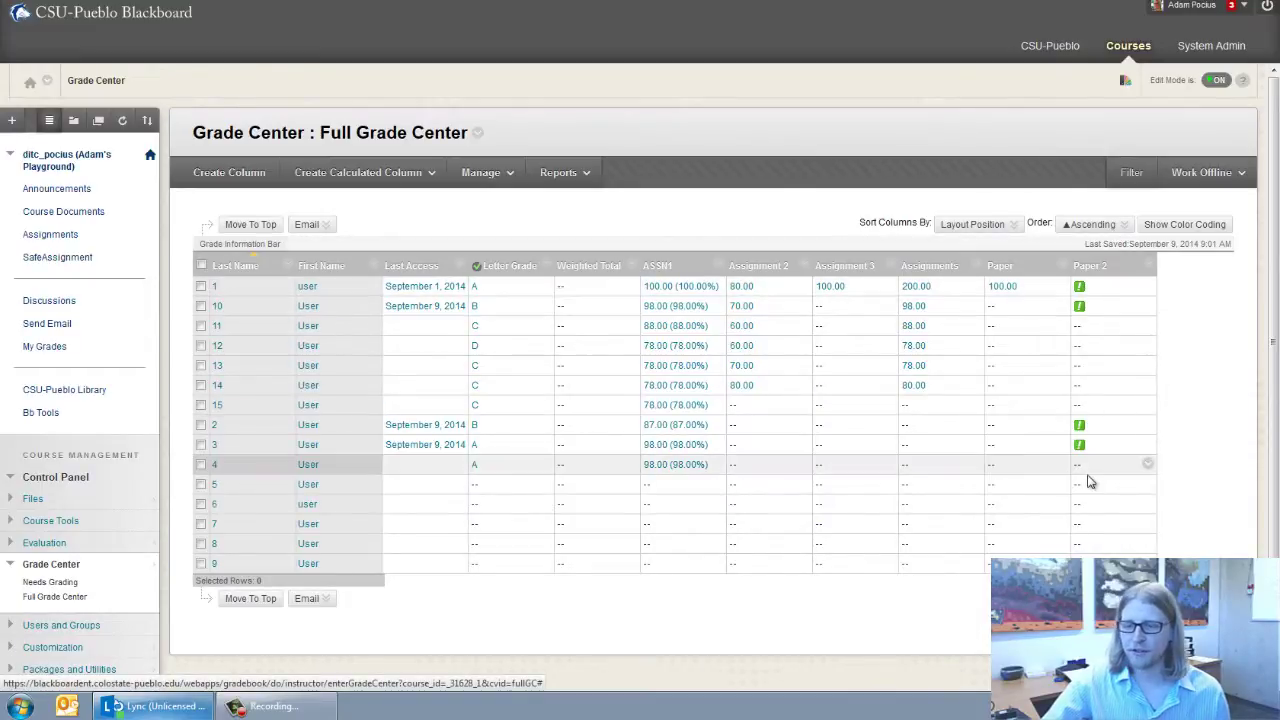
pyautogui.click(1149, 265)
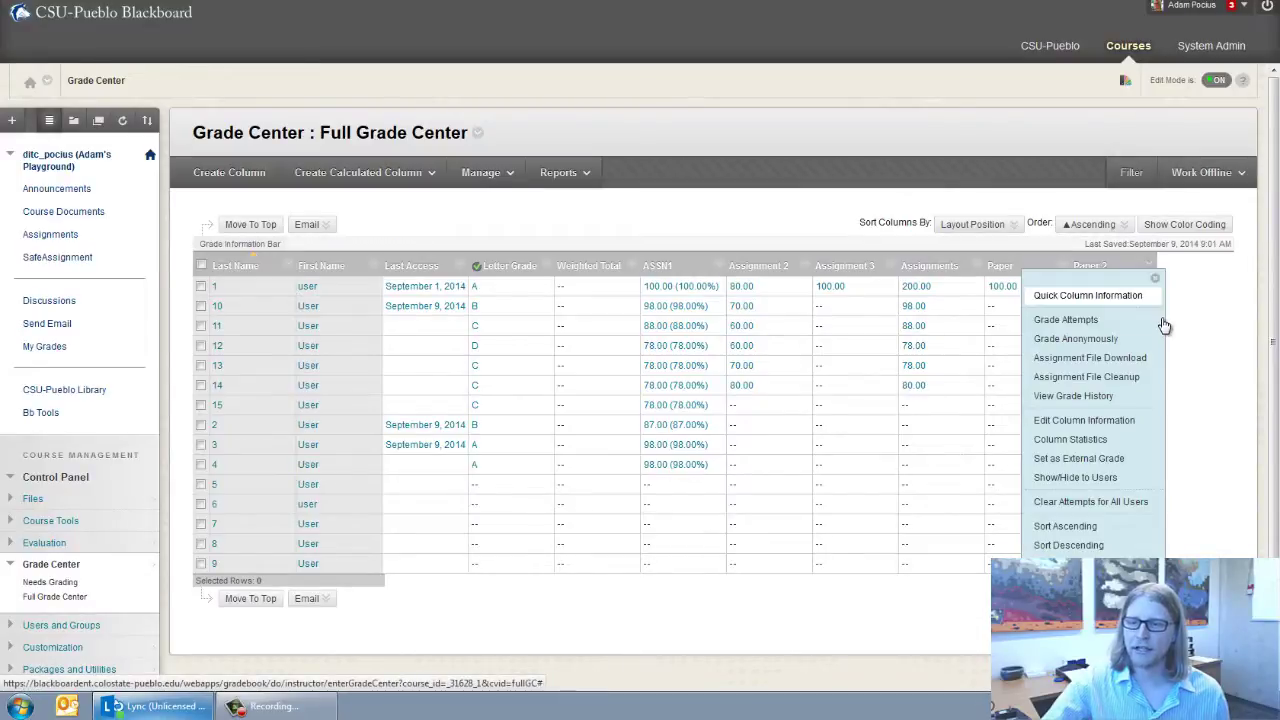
pyautogui.click(1134, 362)
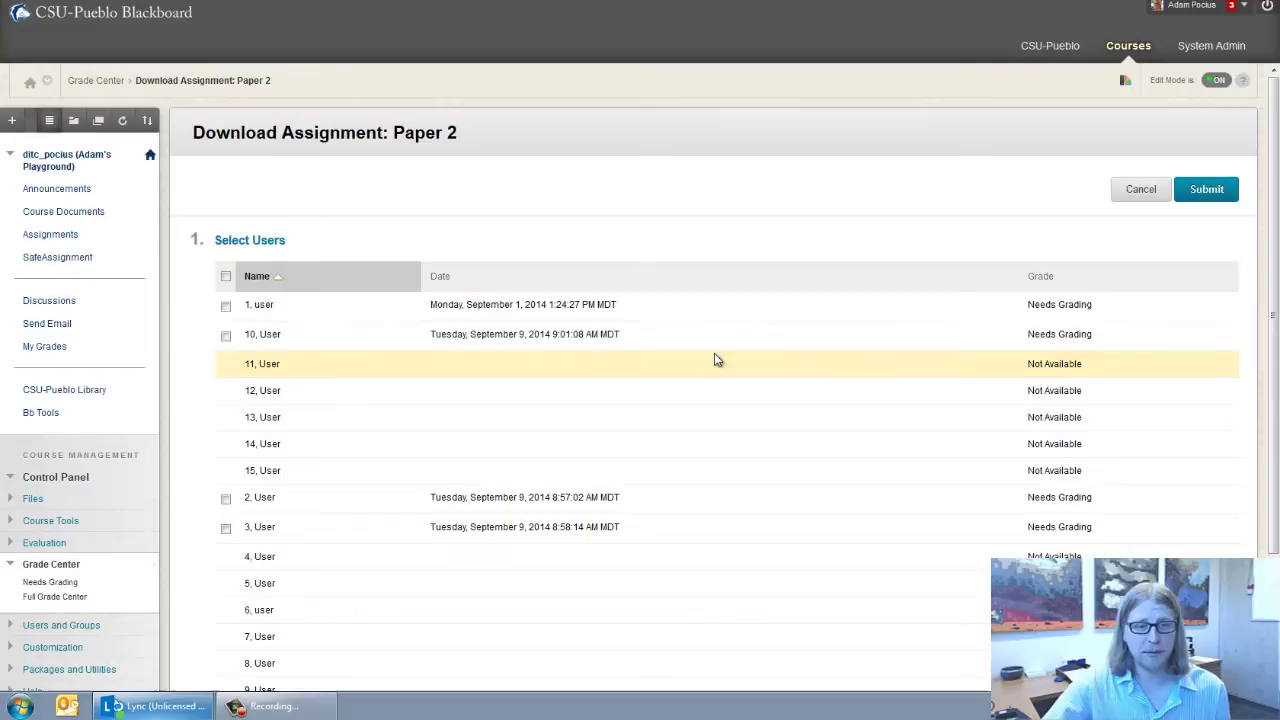
# Step: Select all users with a Paper 2 submission and submit the download request to package their files
pyautogui.scroll(-3, 706, 361)
pyautogui.scroll(2, 708, 357)
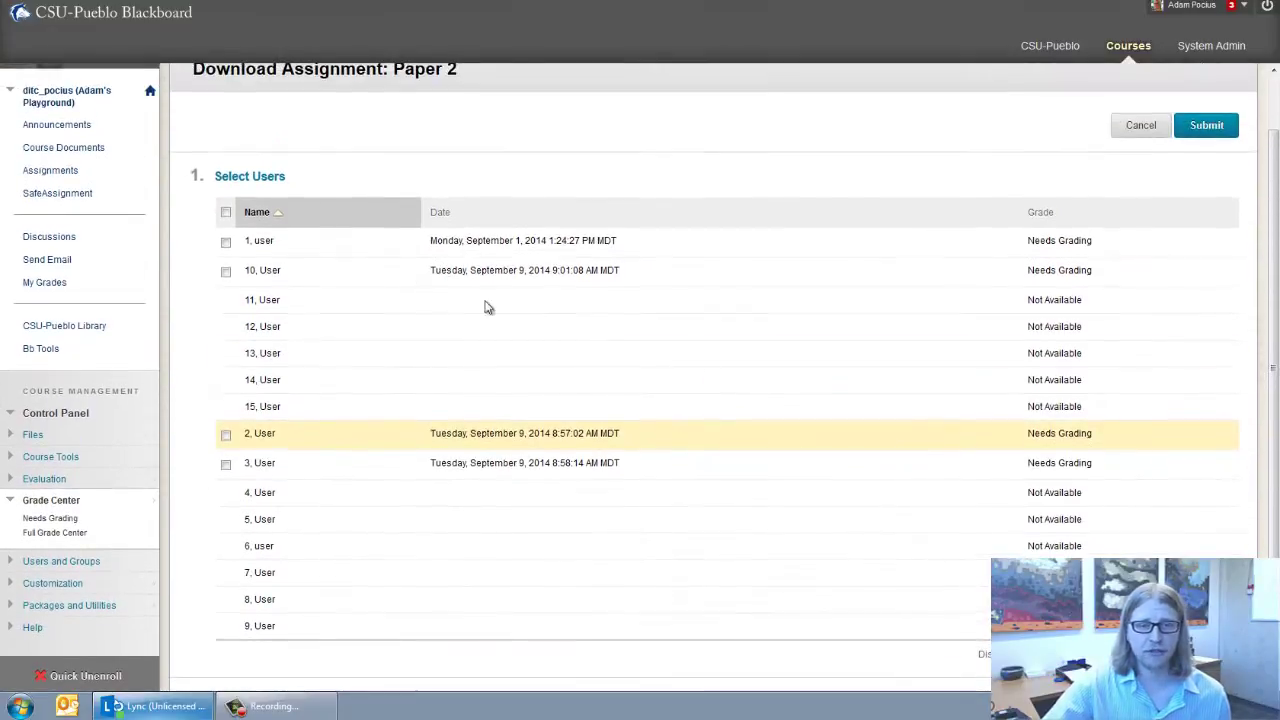
pyautogui.click(226, 212)
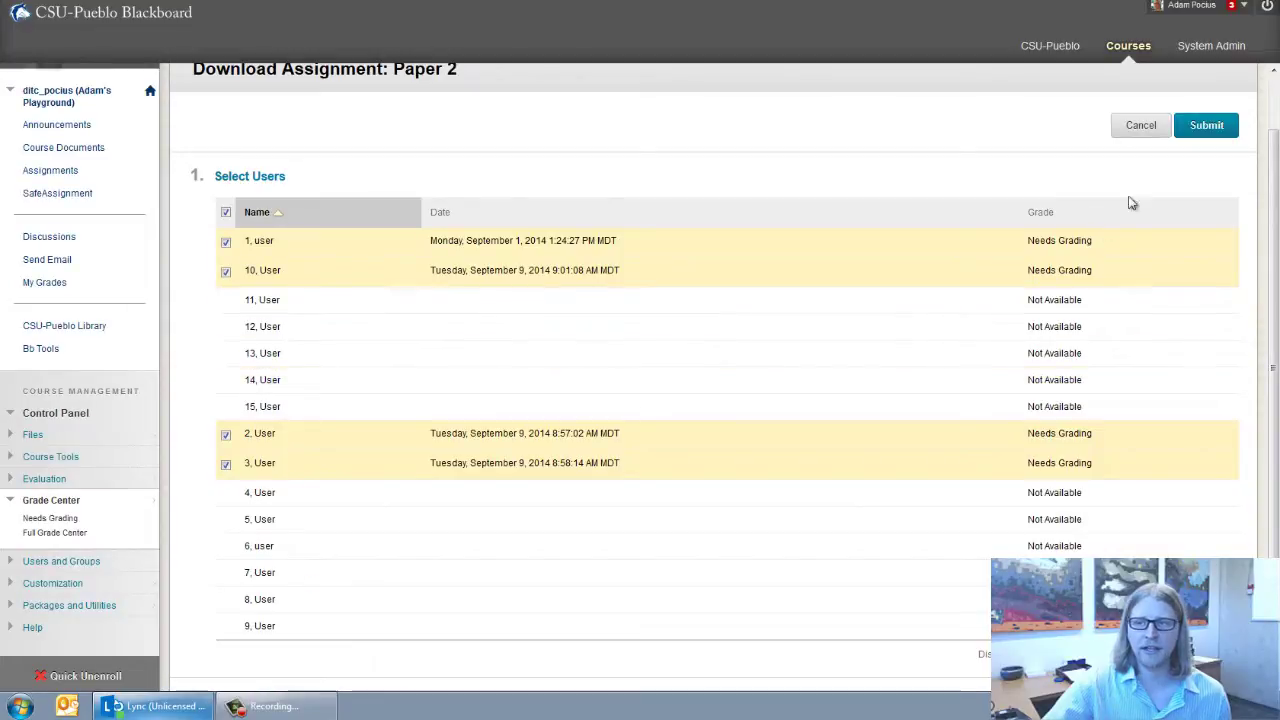
pyautogui.click(1200, 135)
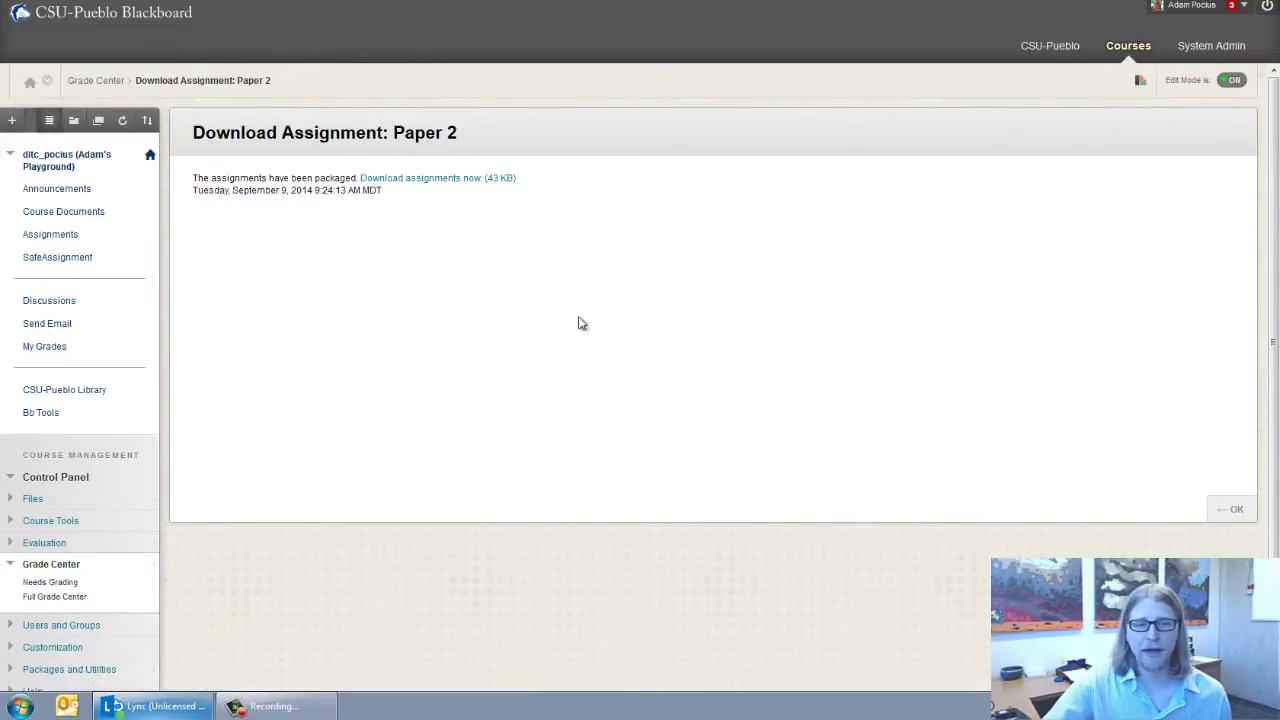
# Step: Download the packaged Paper 2 assignments and save the zip archive to the desktop
pyautogui.click(416, 184)
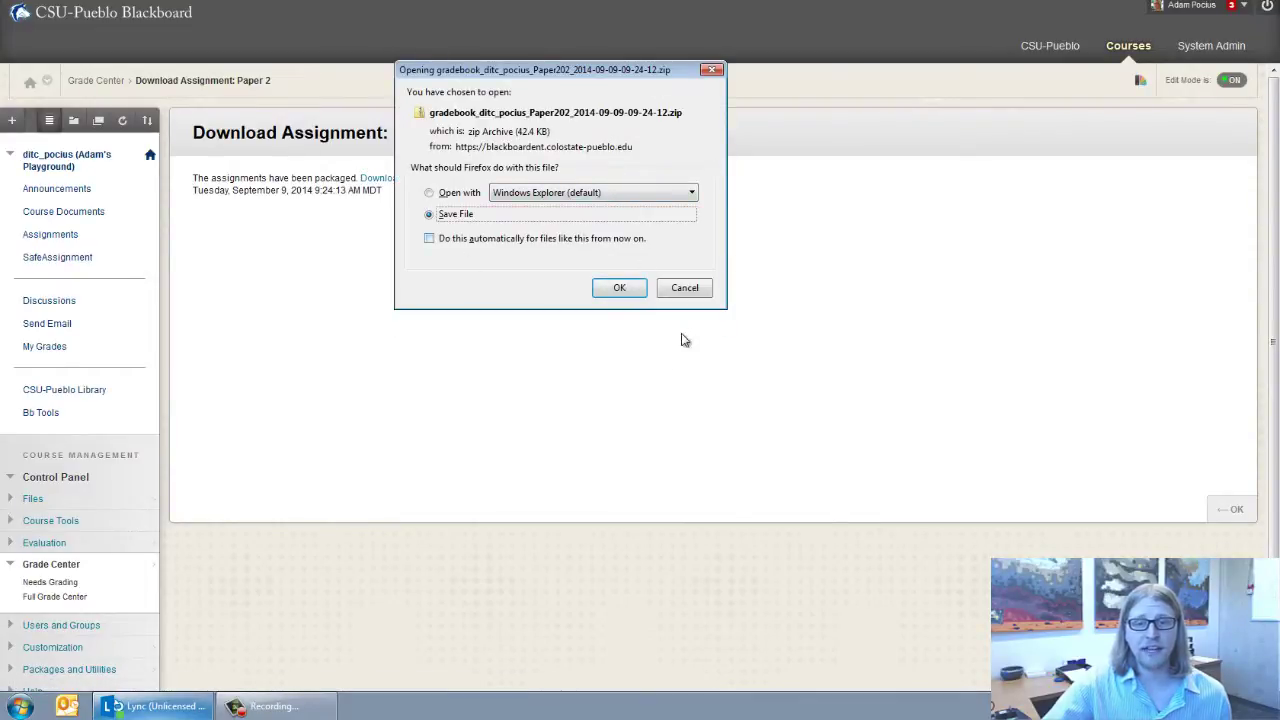
pyautogui.click(617, 289)
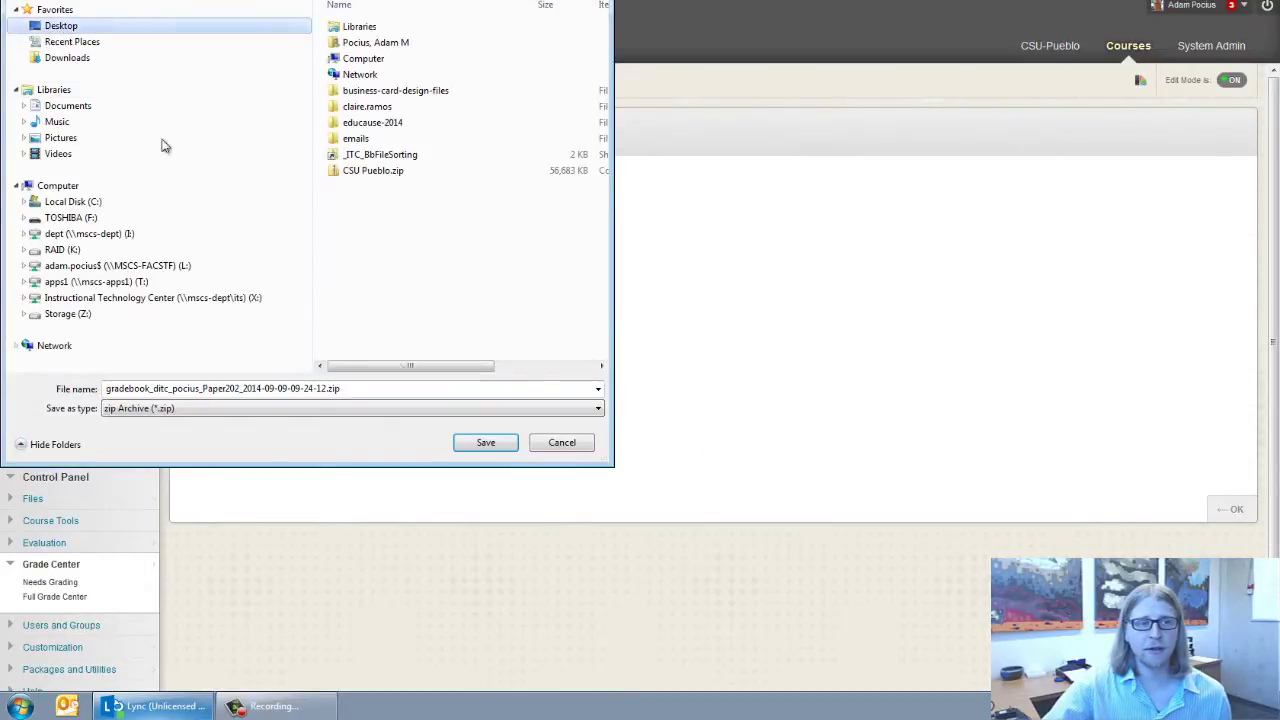
pyautogui.click(486, 443)
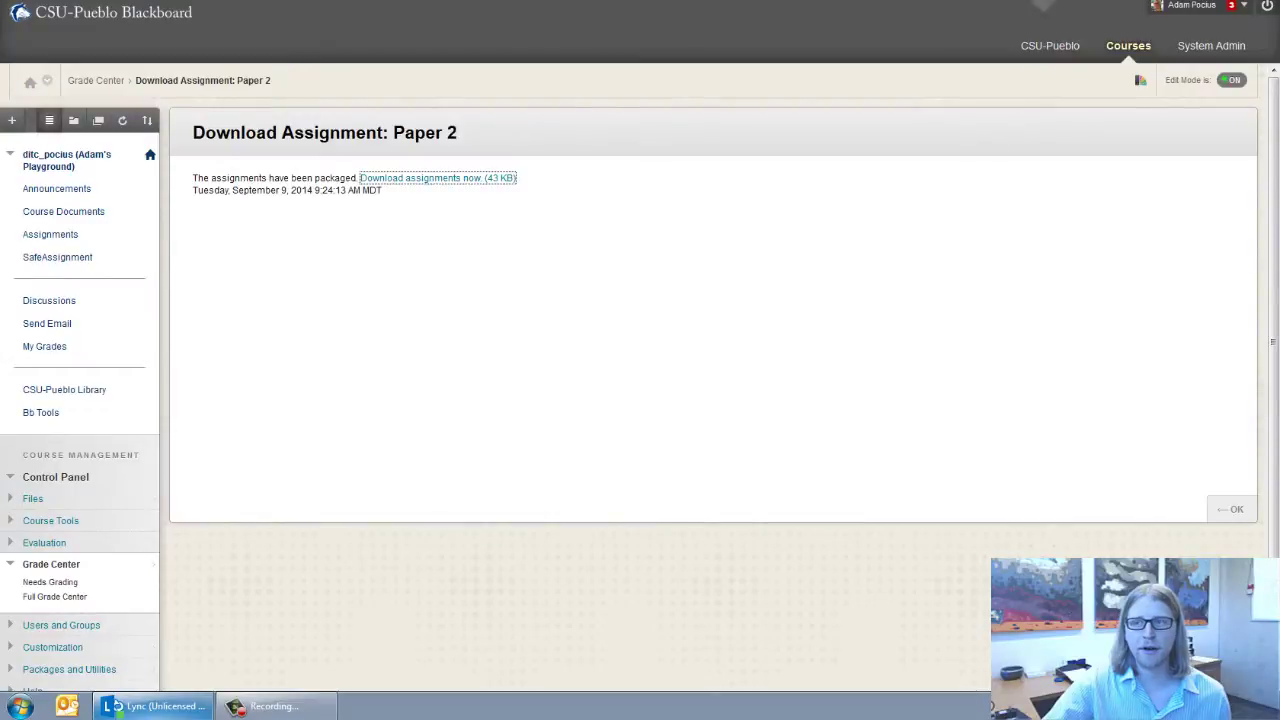
# Step: Open the downloaded Paper 2 zip archive from the desktop and widen the Name column to show full file names
pyautogui.press('super+d')
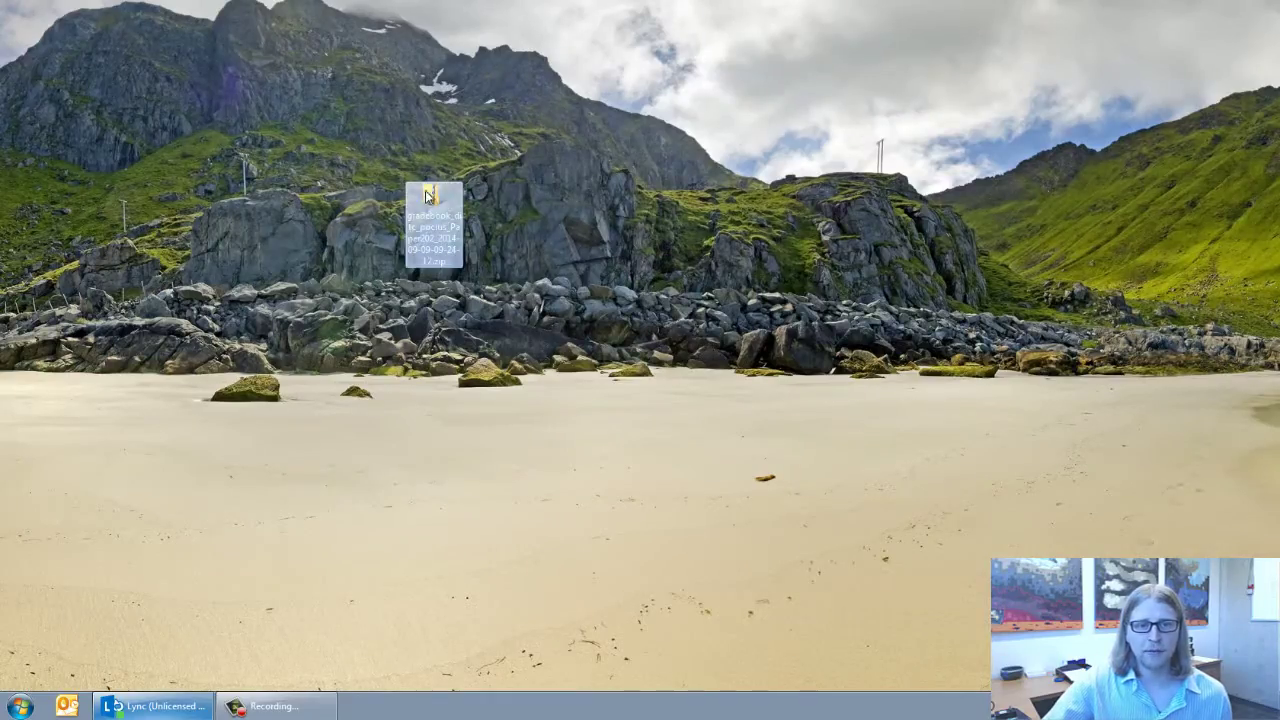
pyautogui.doubleClick(434, 197)
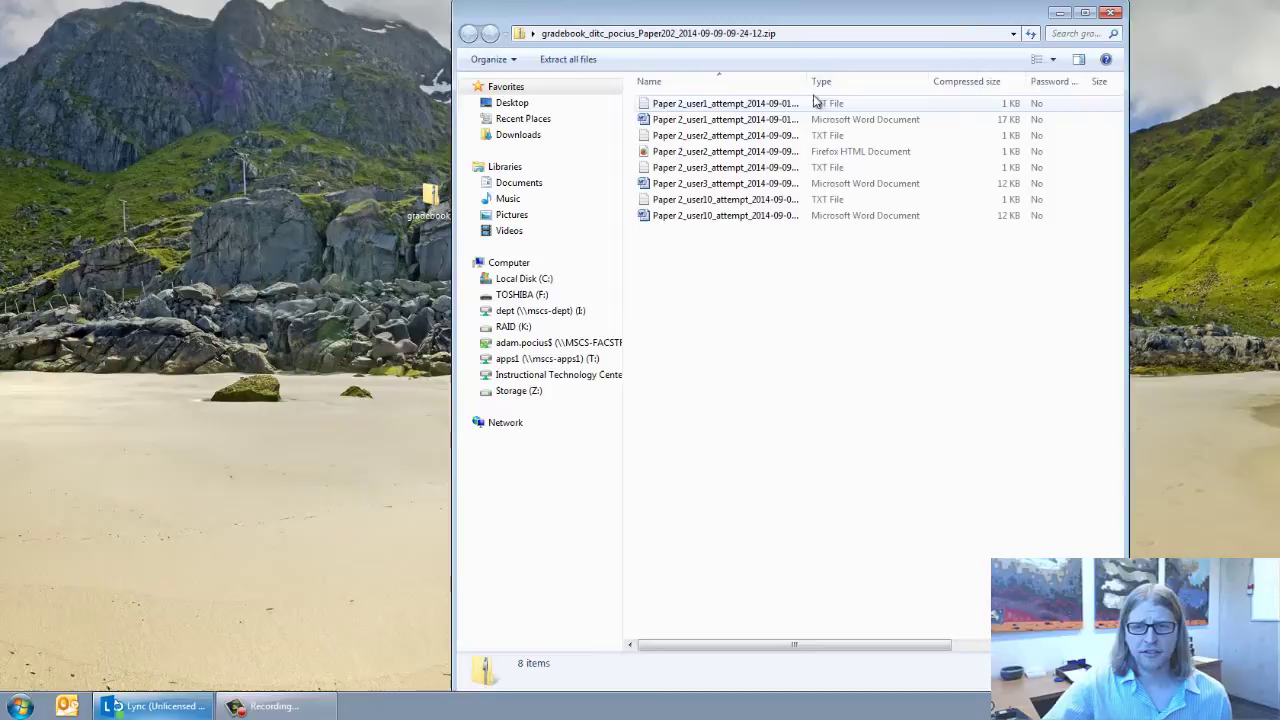
pyautogui.moveTo(807, 82); pyautogui.dragTo(993, 97)
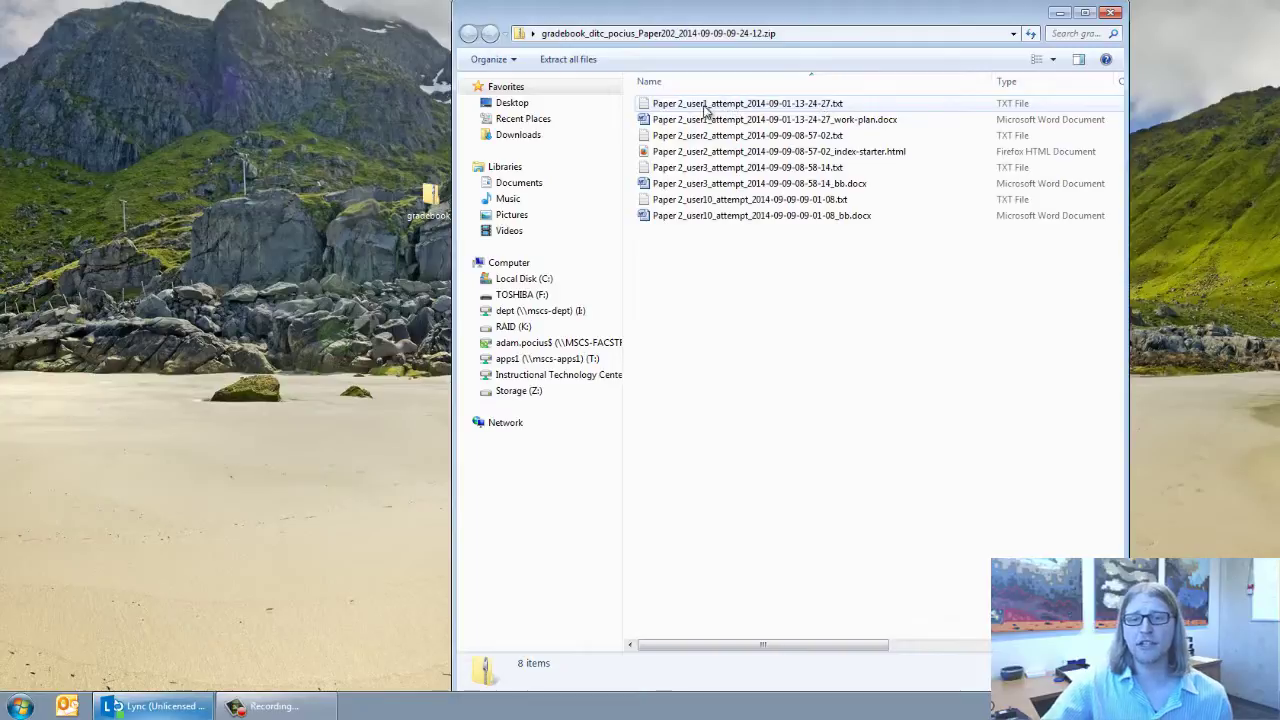
# Step: View user 1's submission details text file and work-plan.docx document from the archive, closing each after reading
pyautogui.click(664, 107)
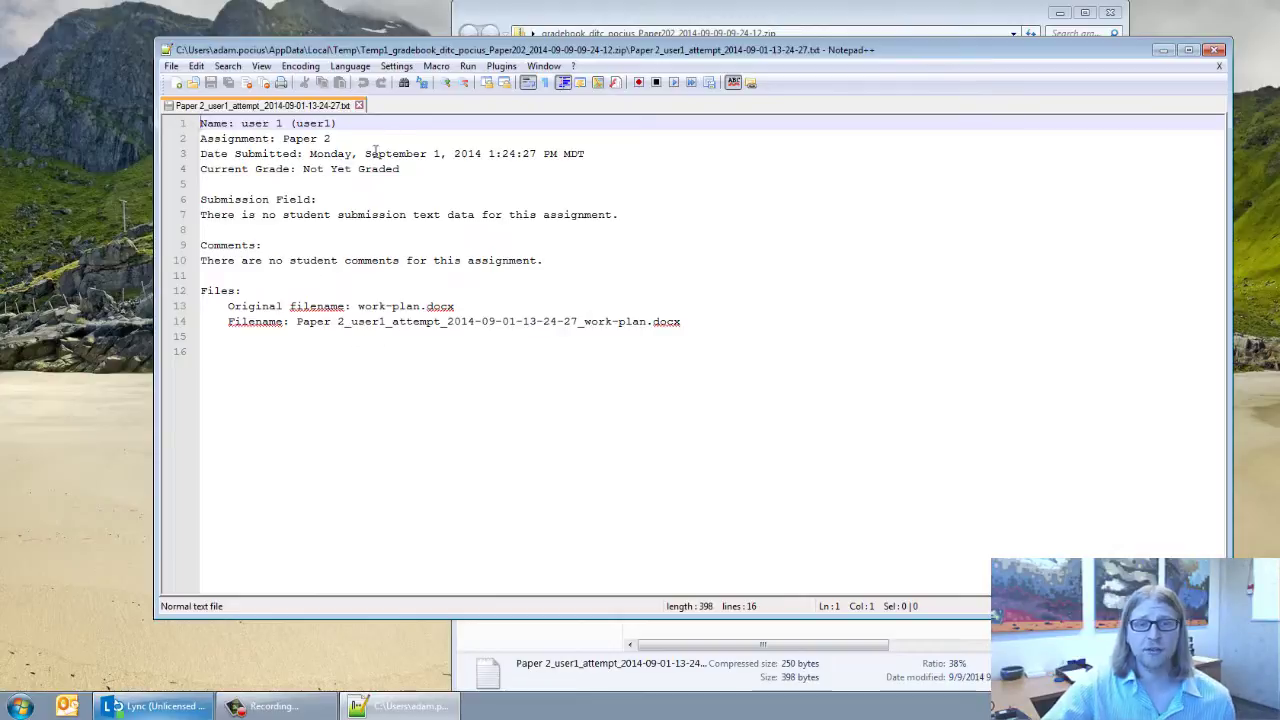
pyautogui.click(1206, 54)
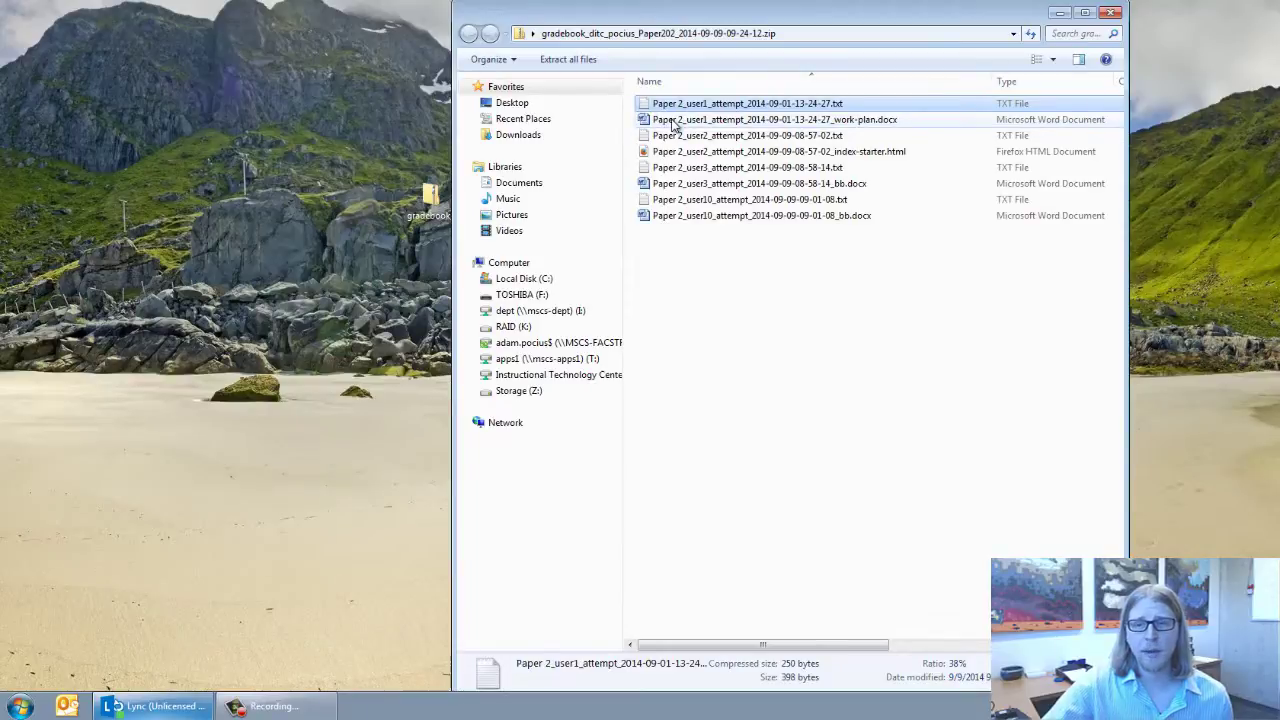
pyautogui.doubleClick(673, 120)
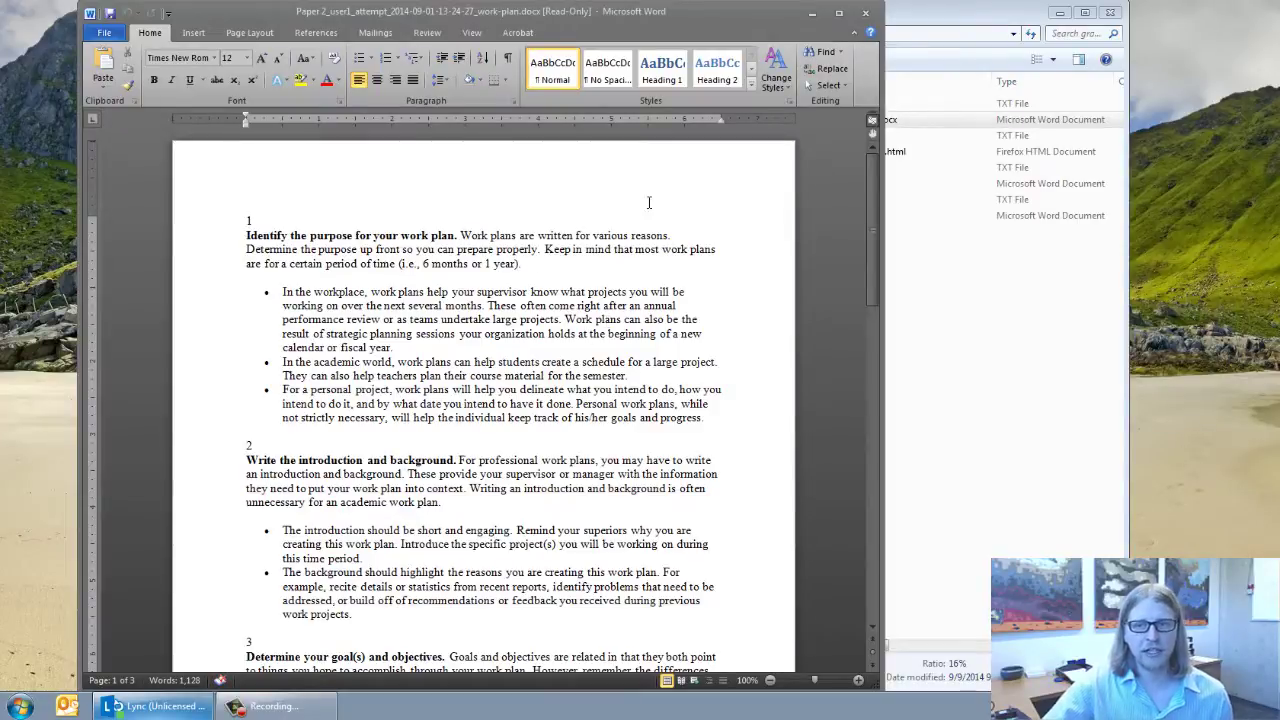
pyautogui.click(865, 12)
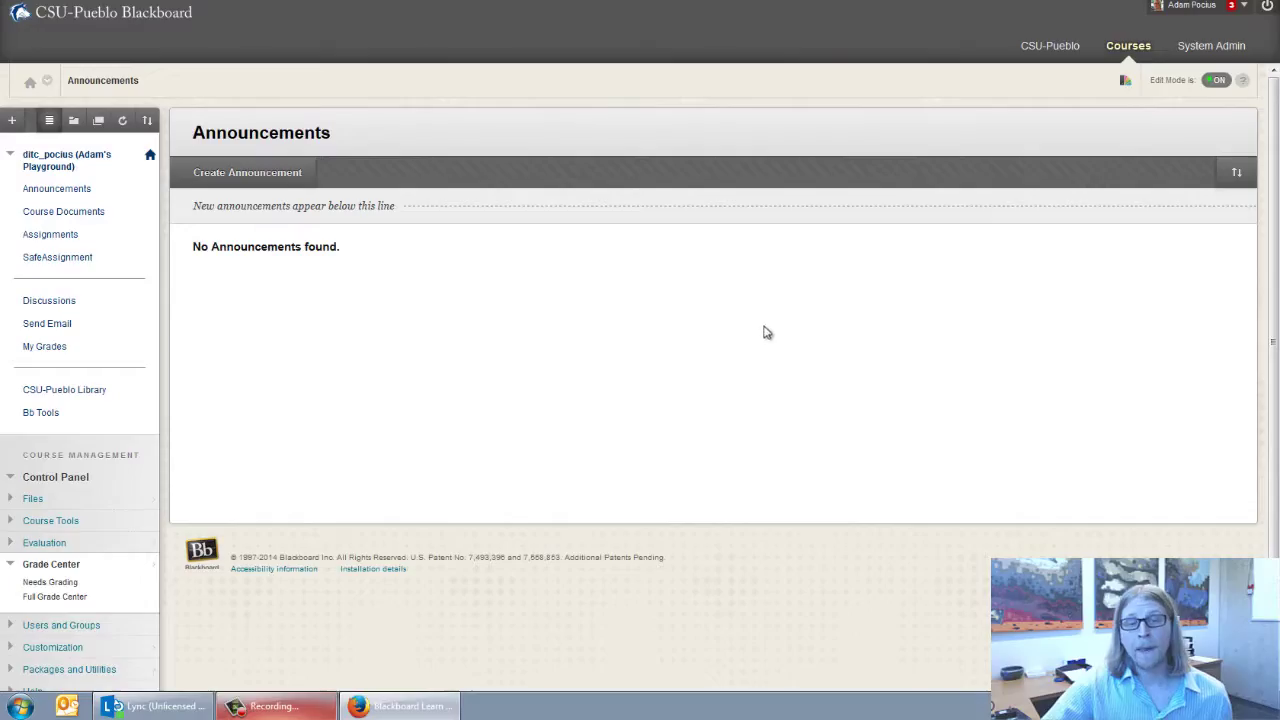
# Step: Return to Blackboard's Full Grade Center and open user 1's 9/1/14 attempt for Paper 2
pyautogui.scroll(-2, 560, 355)
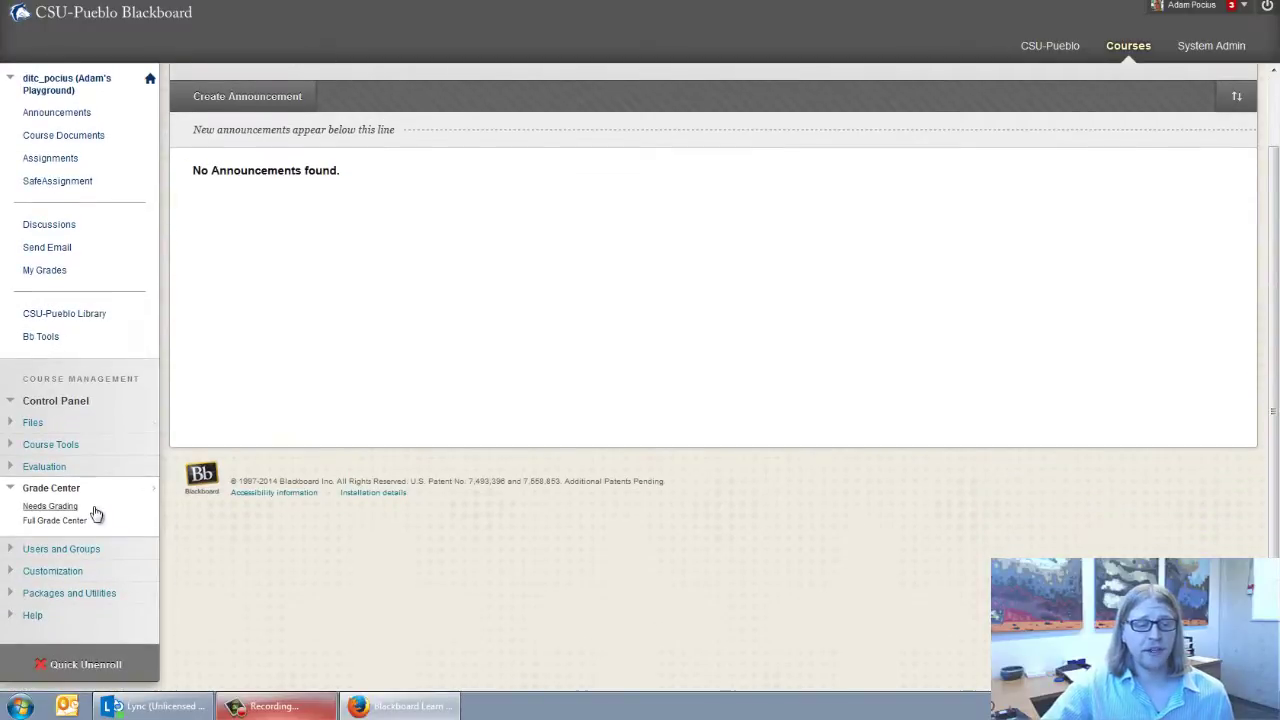
pyautogui.click(60, 521)
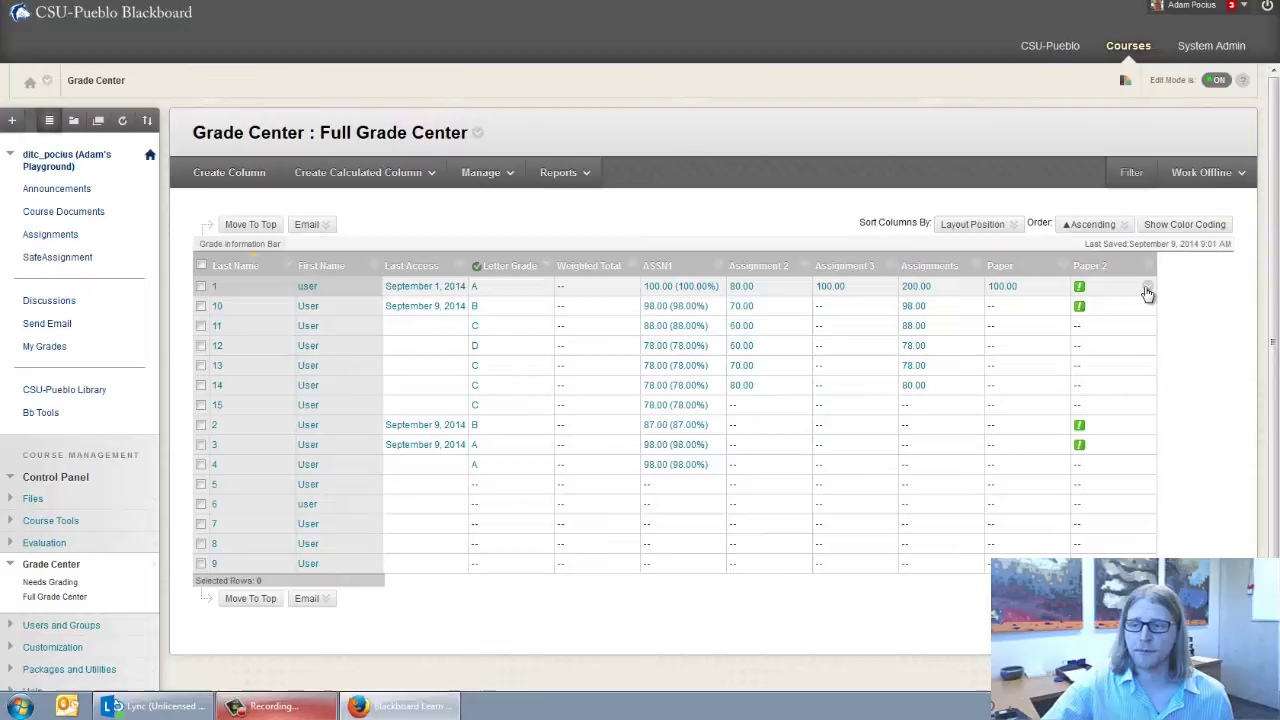
pyautogui.click(1147, 290)
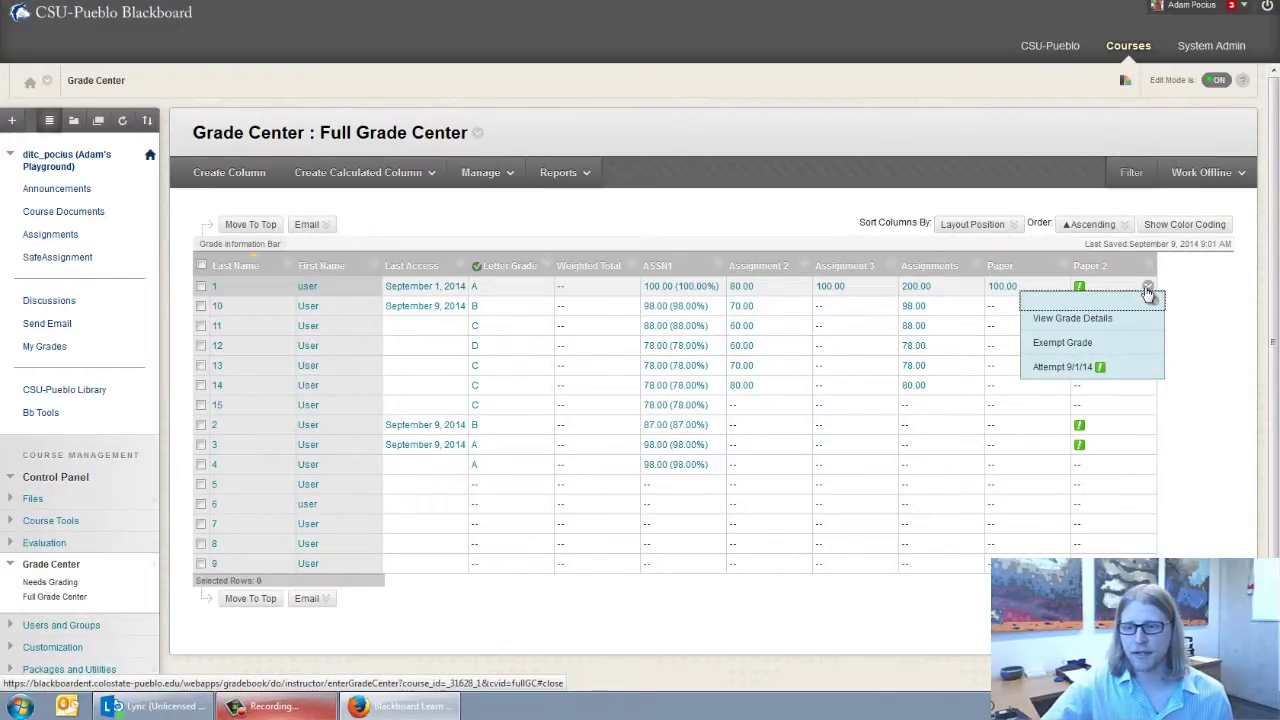
pyautogui.click(1077, 366)
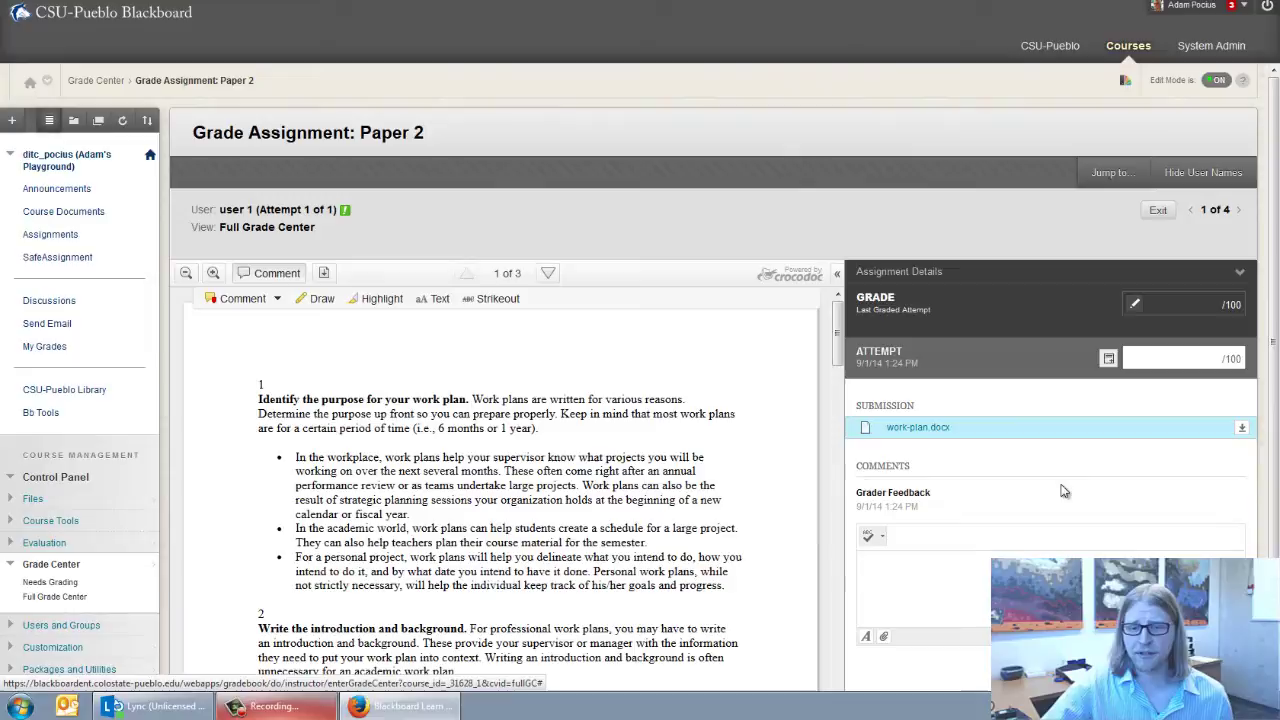
# Step: Enter "Feedback" as the grader feedback comment on user 1's Paper 2 attempt
pyautogui.scroll(-1, 1065, 490)
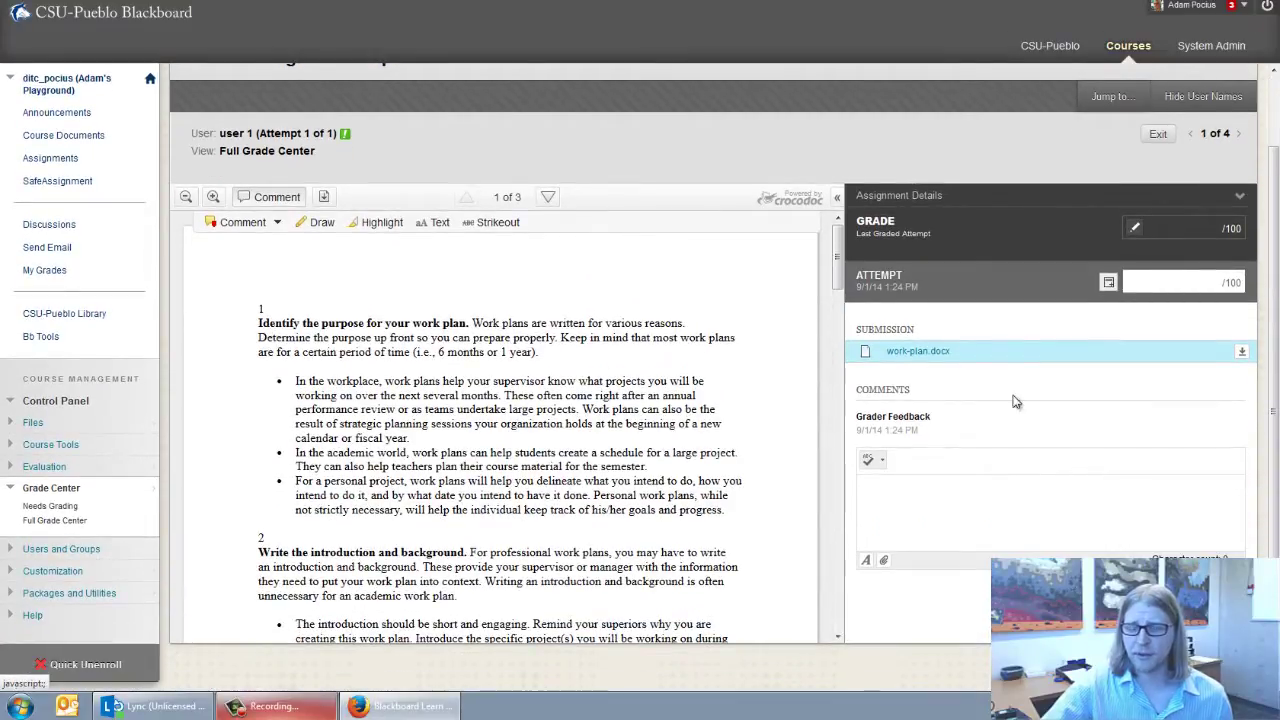
pyautogui.click(903, 517)
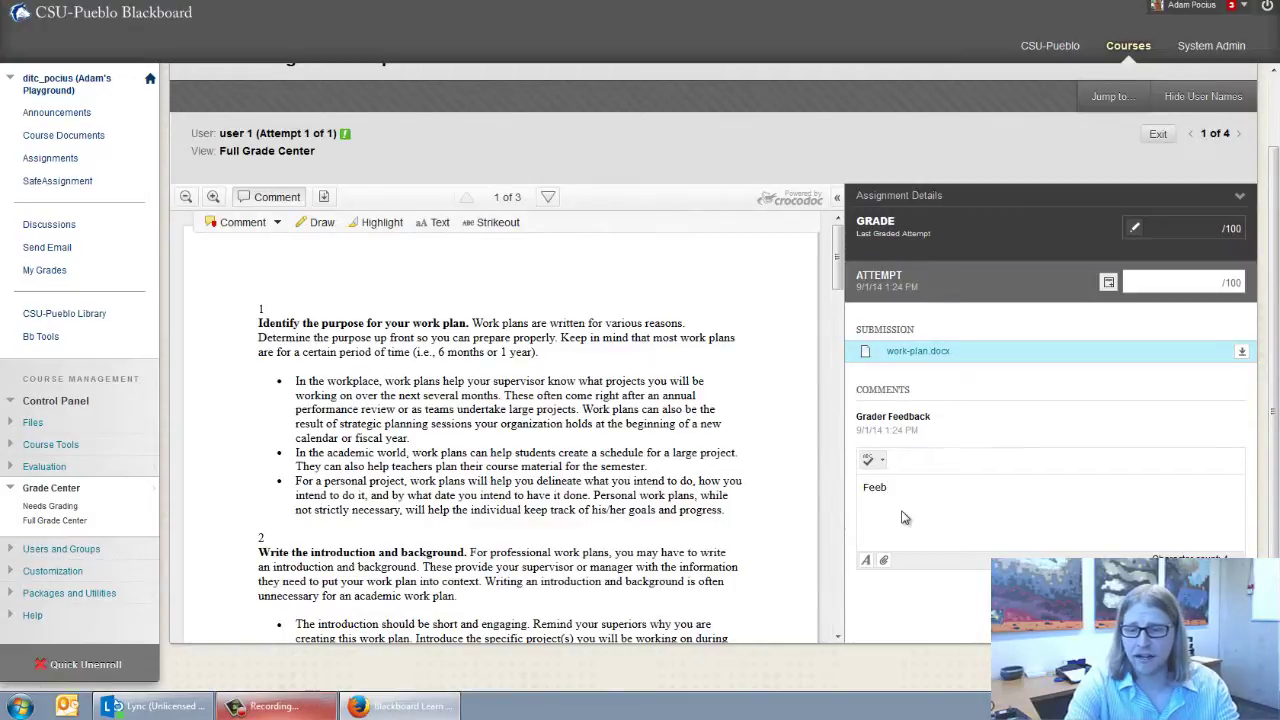
pyautogui.write('Feedbea')
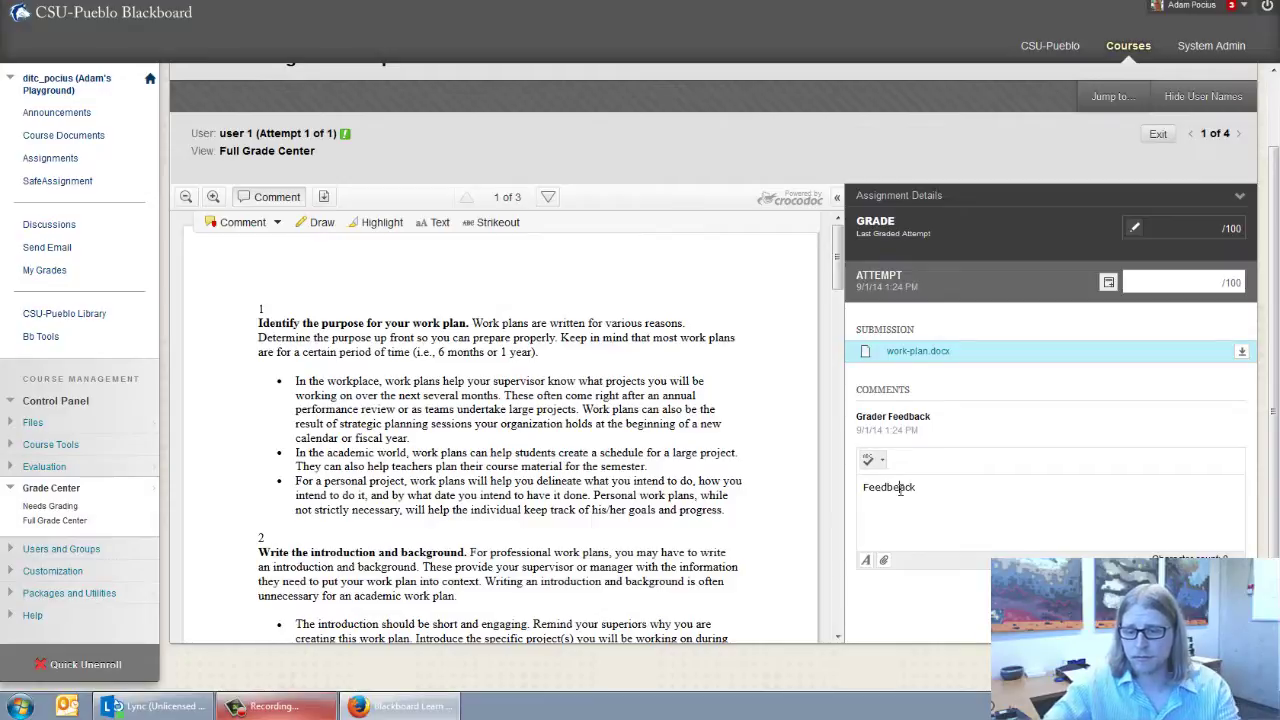
pyautogui.write('ck')
# Step: Attach the file iclicker.txt from the computer's desktop to the grader feedback
pyautogui.click(884, 561)
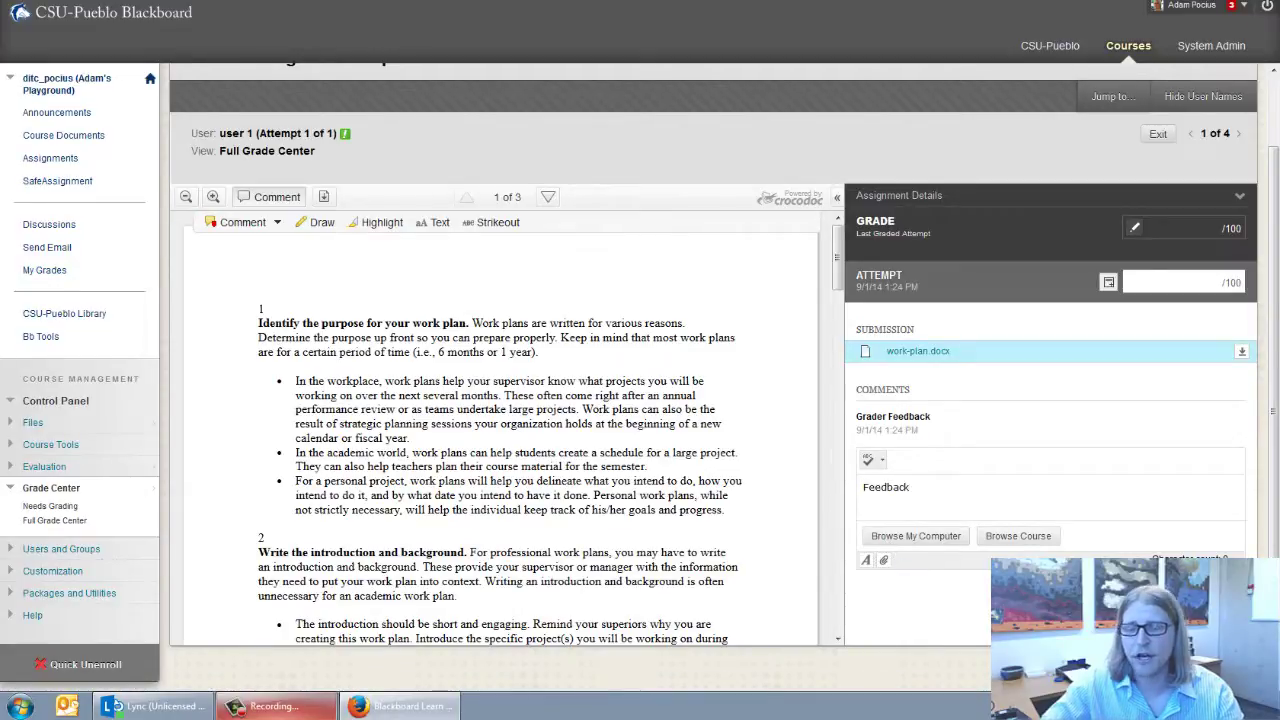
pyautogui.click(916, 536)
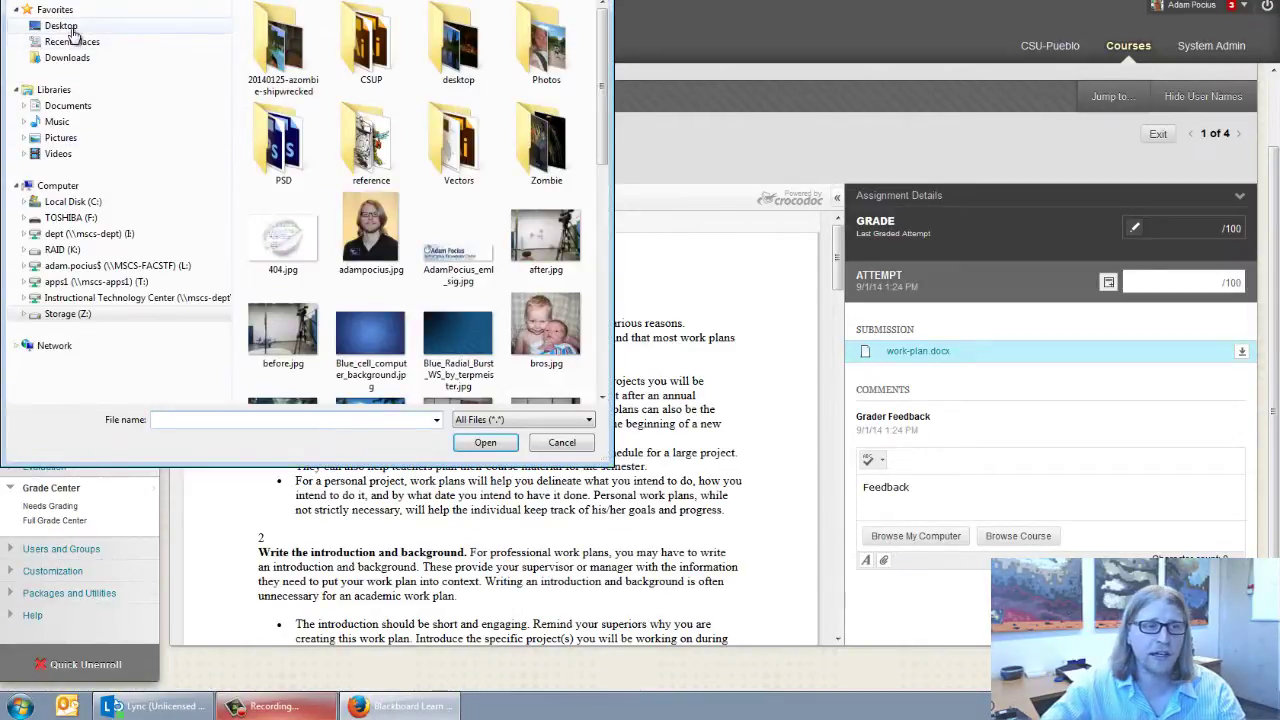
pyautogui.click(70, 28)
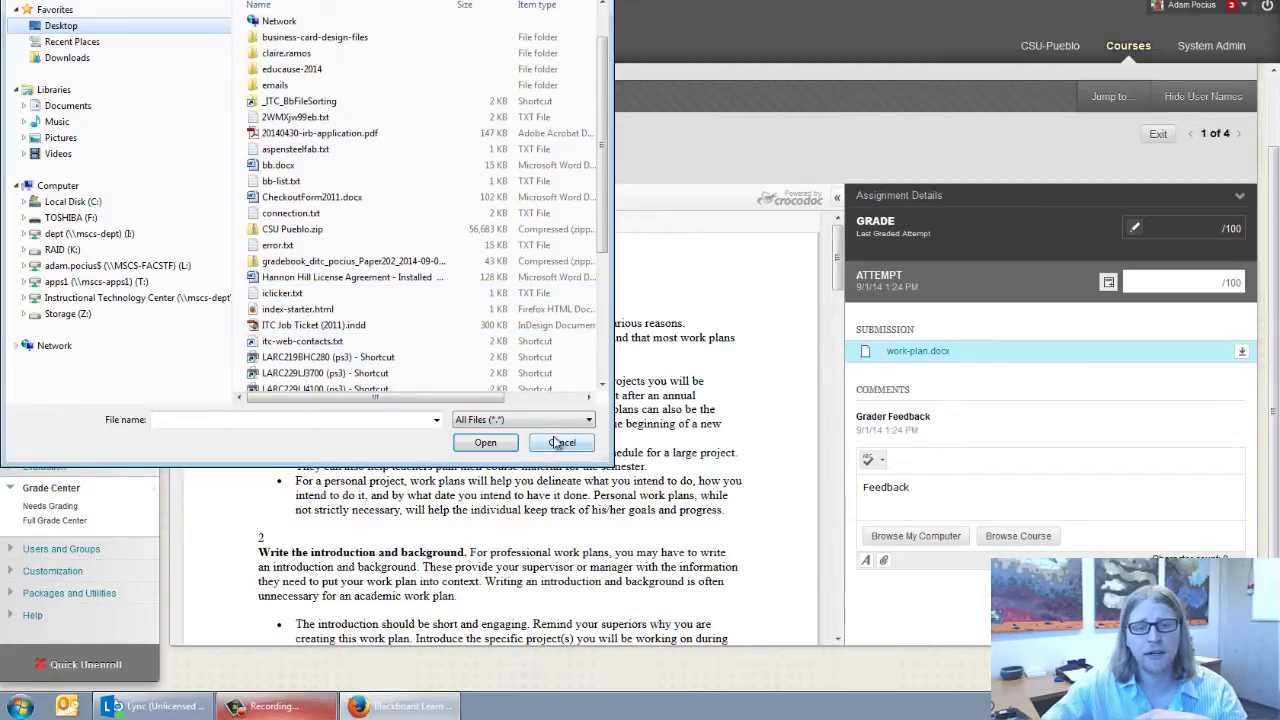
pyautogui.click(295, 293)
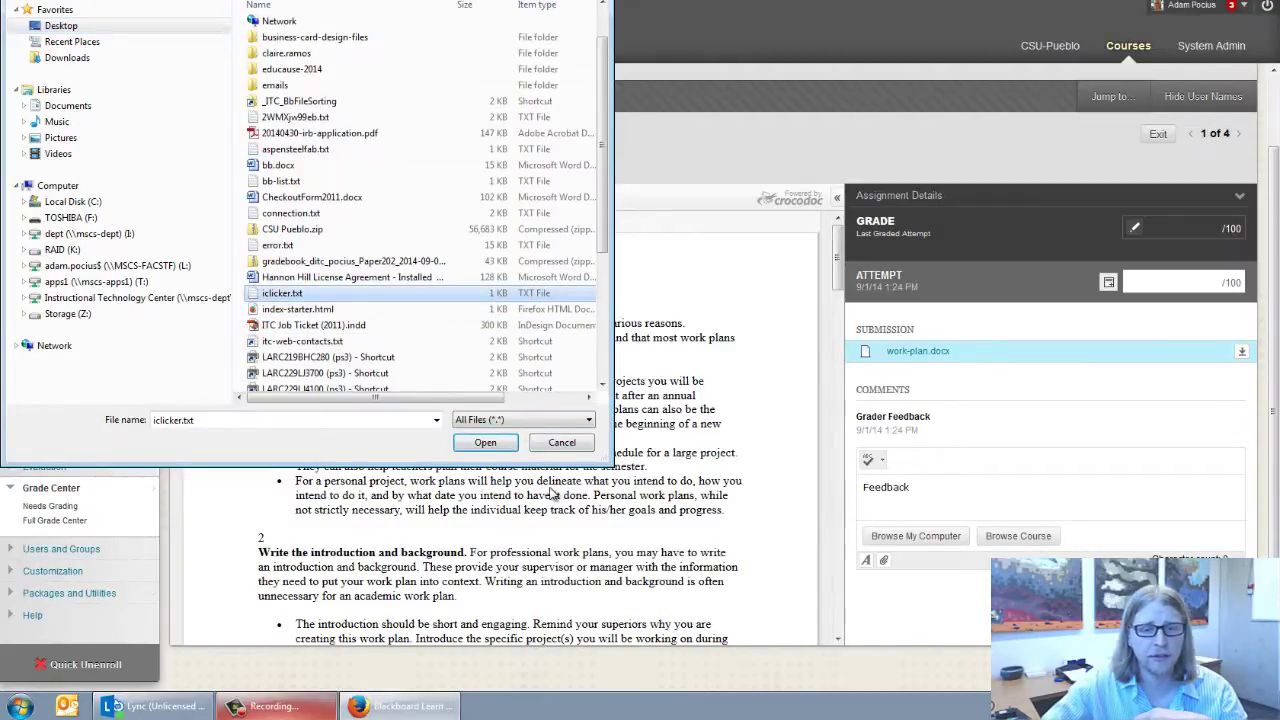
pyautogui.click(485, 444)
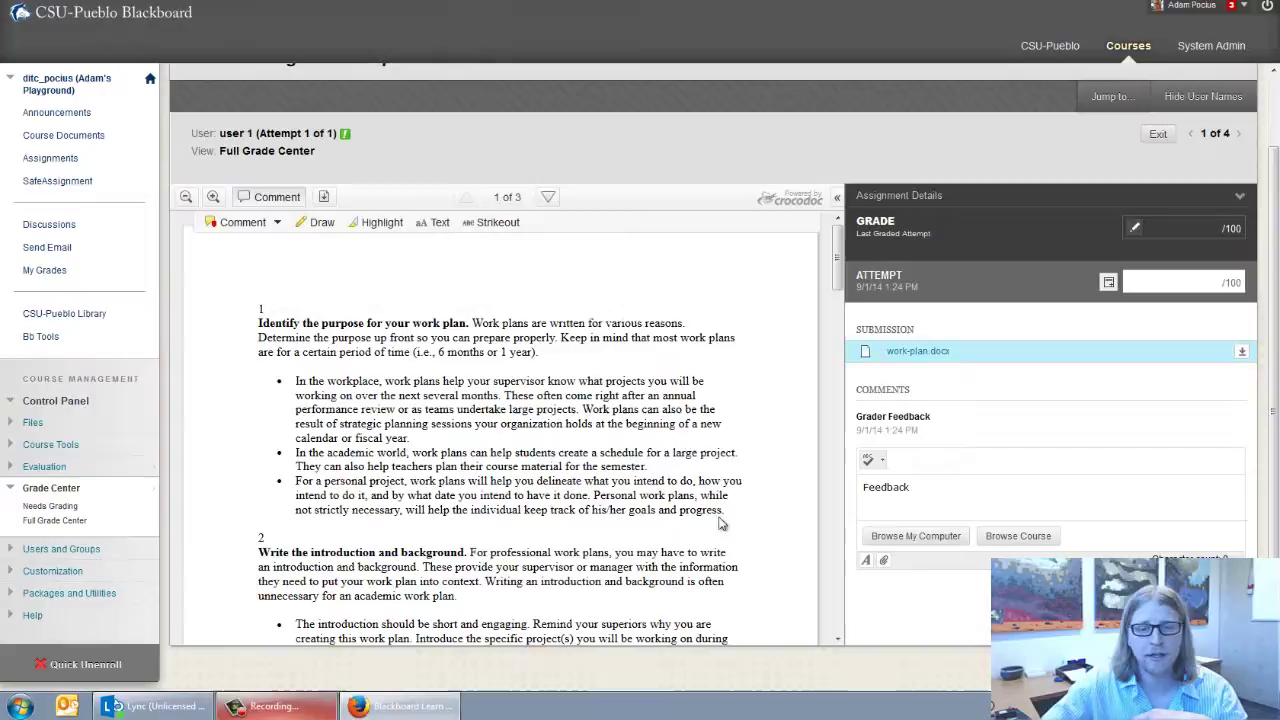
# Step: Give user 1's Paper 2 attempt a grade of 100 and submit it
pyautogui.scroll(-1, 640, 377)
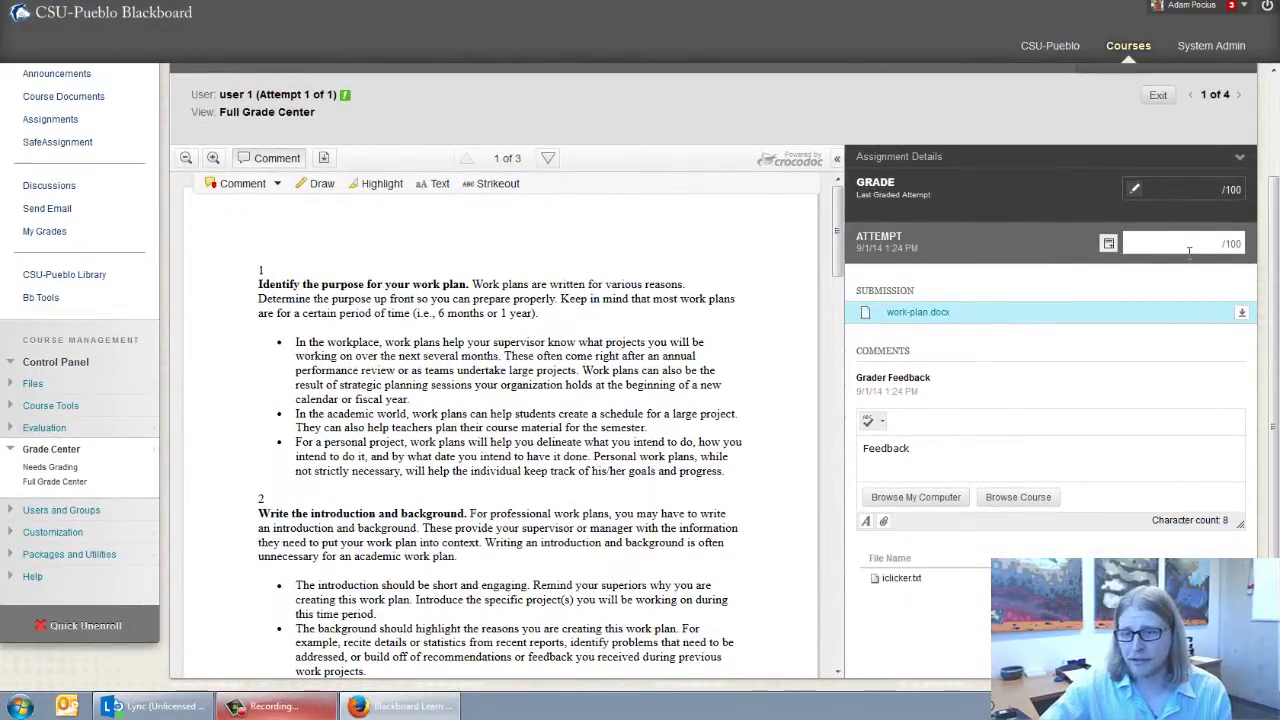
pyautogui.write('100')
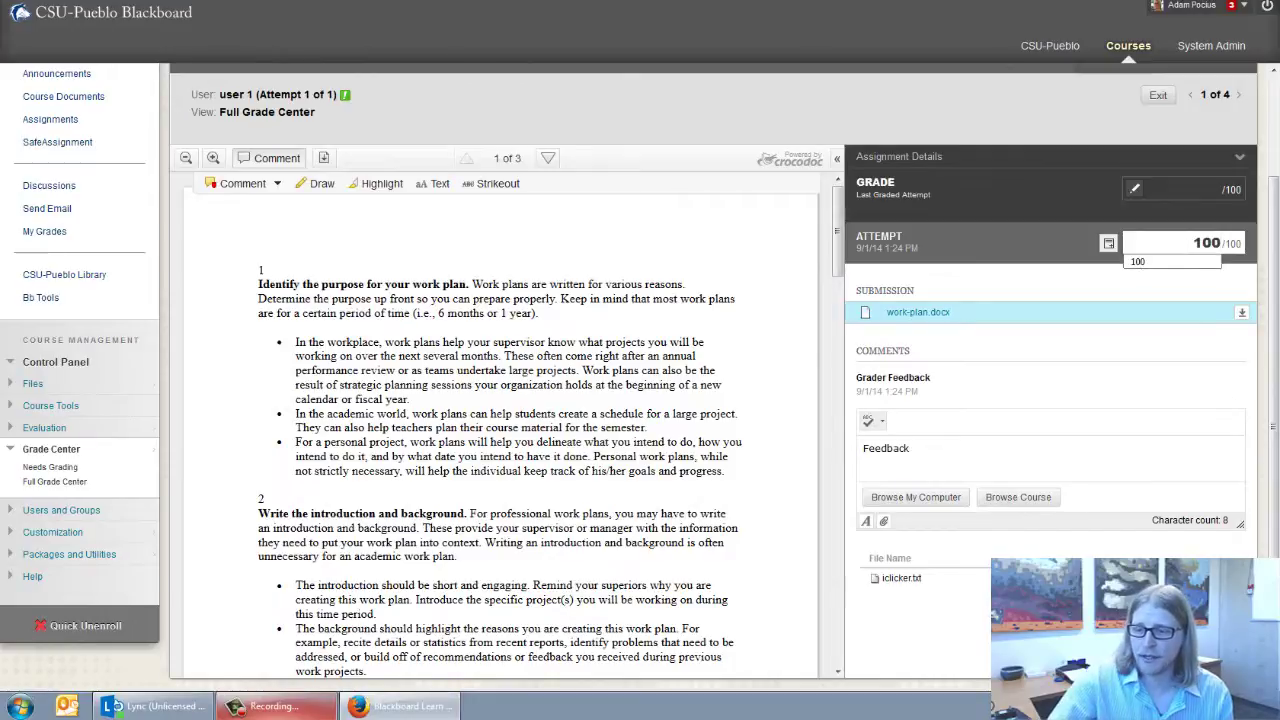
pyautogui.press('Tab')
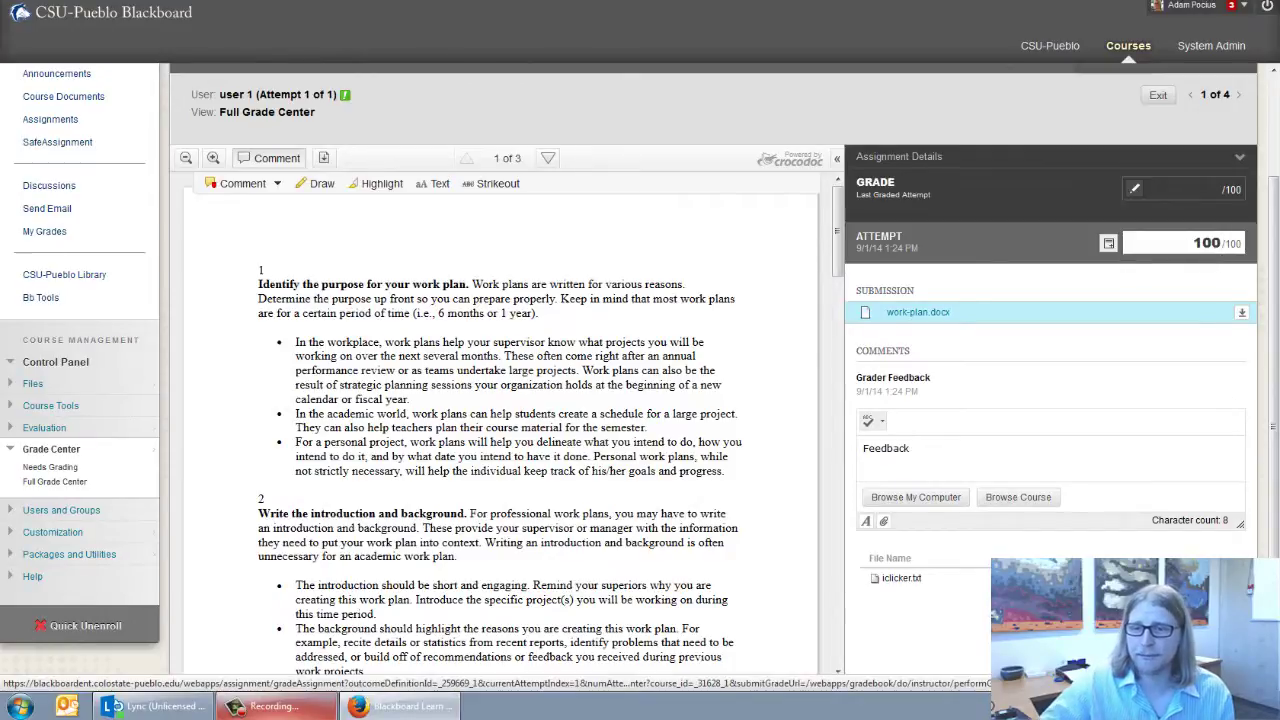
pyautogui.press('Return')
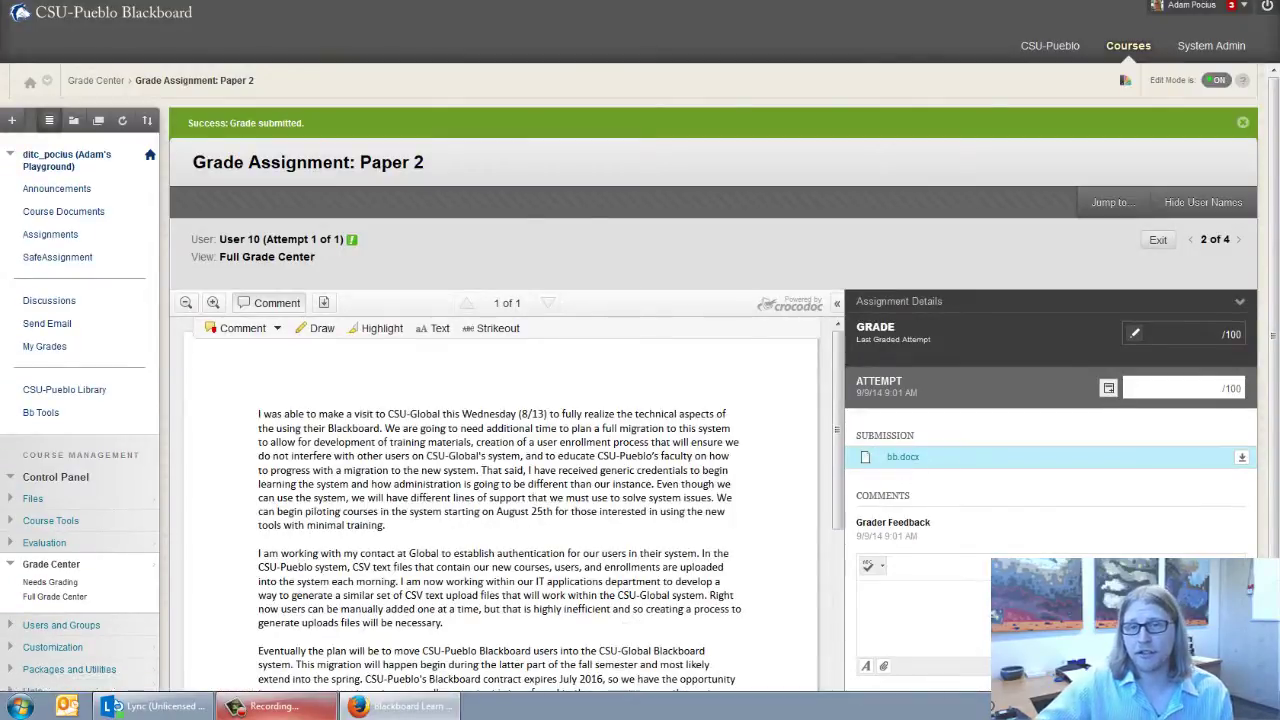